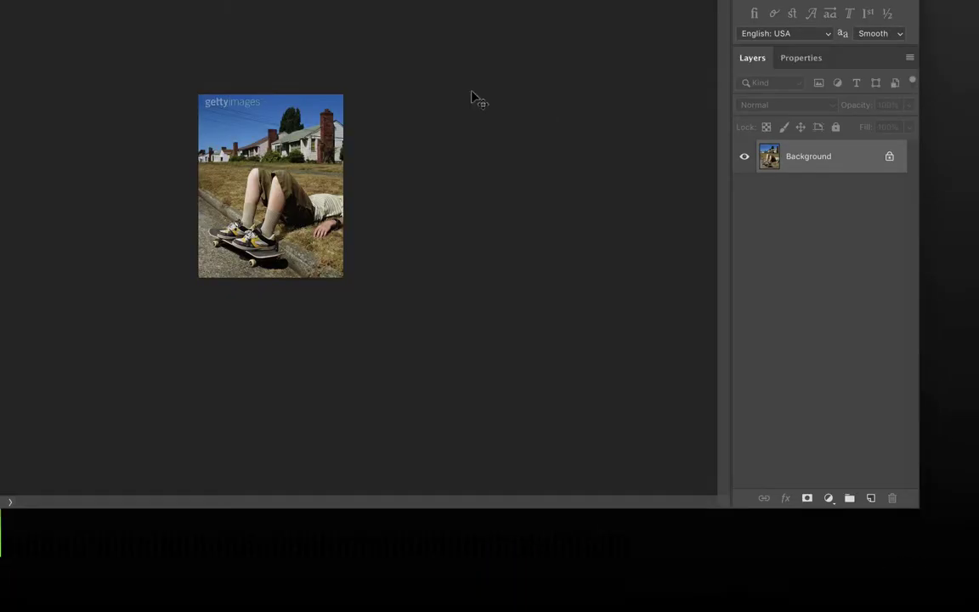
Step: Duplicate the photo to a hidden colour copy, Layer 1, and select the Background layer
key("super+1")
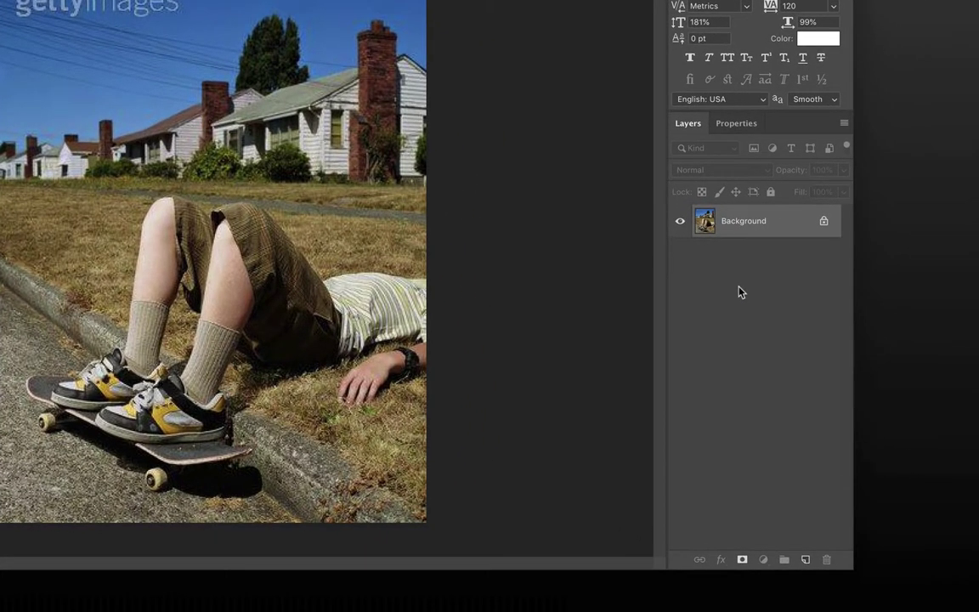
key("ctrl+j")
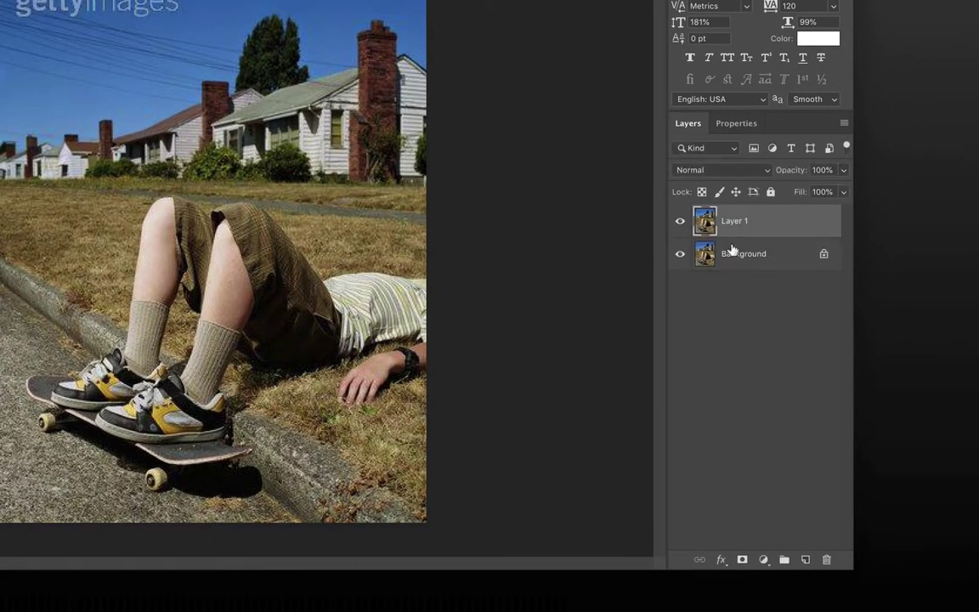
left_click(680, 223)
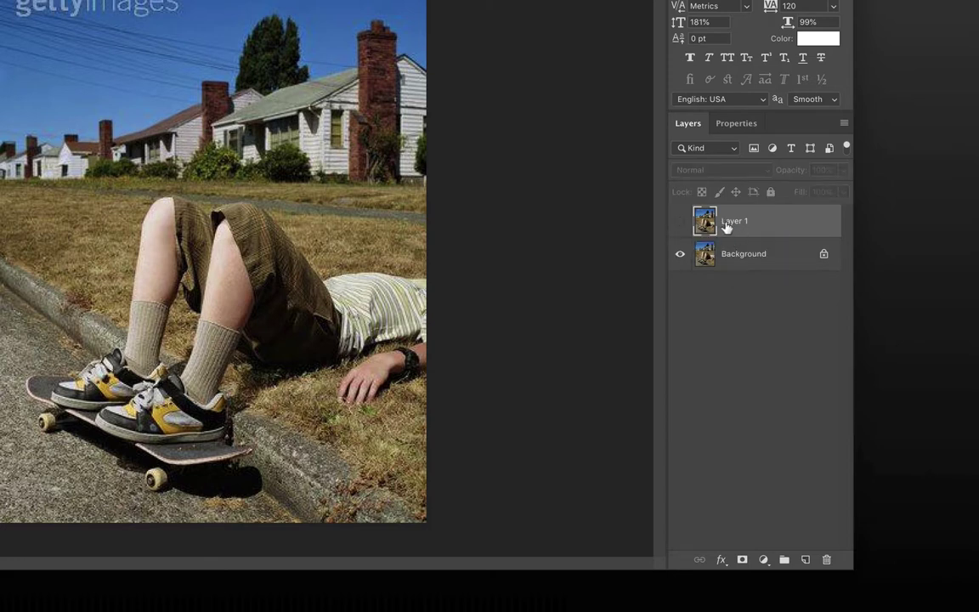
left_click(753, 258)
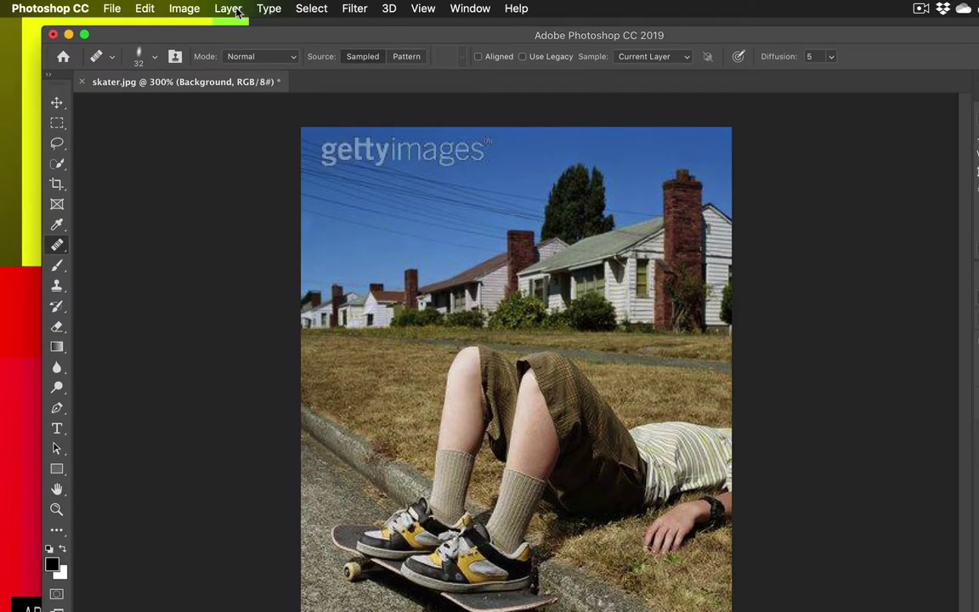
Step: Convert the Background to black and white with Reds set to 22
left_click(185, 10)
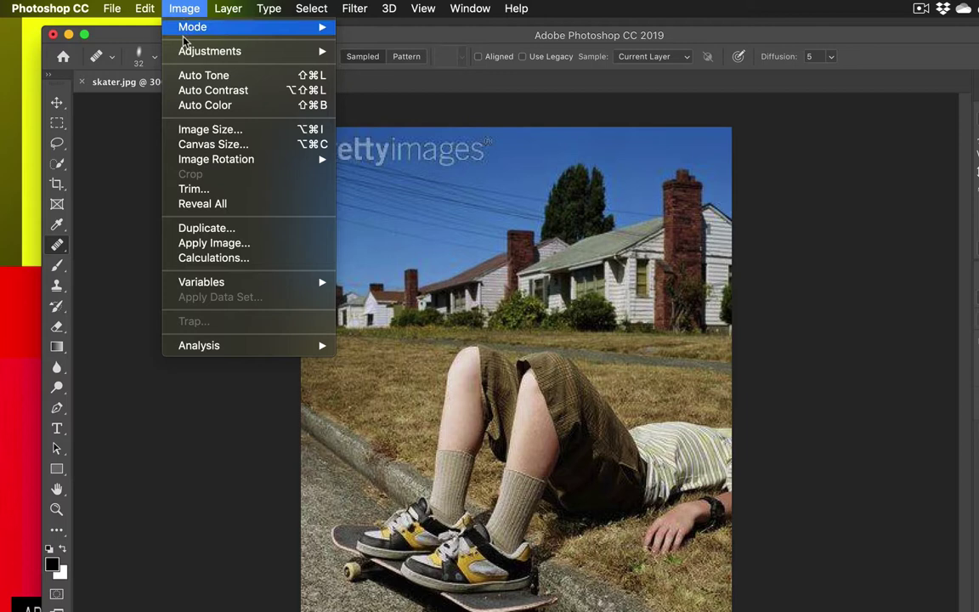
mouse_move(184, 52)
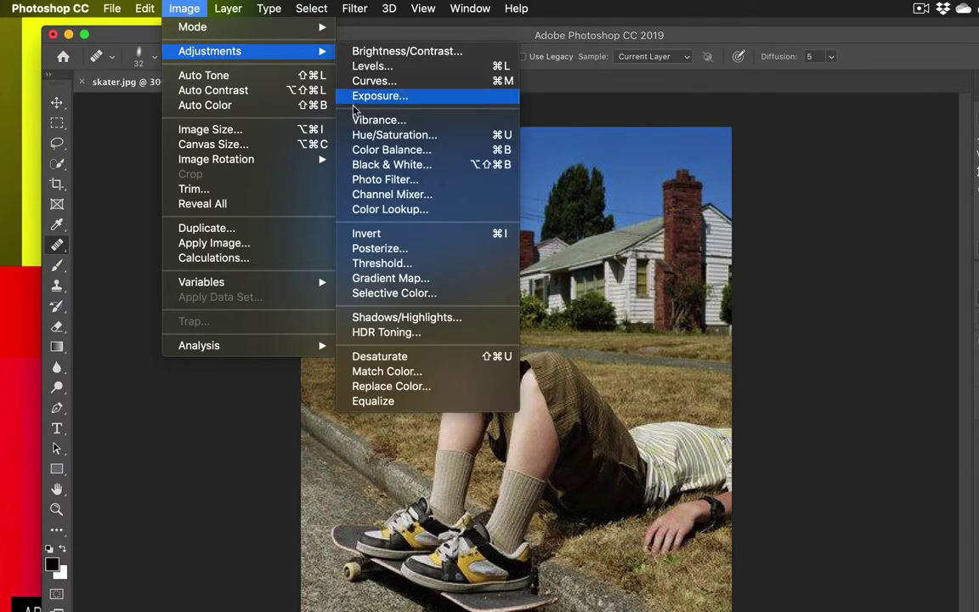
left_click(402, 165)
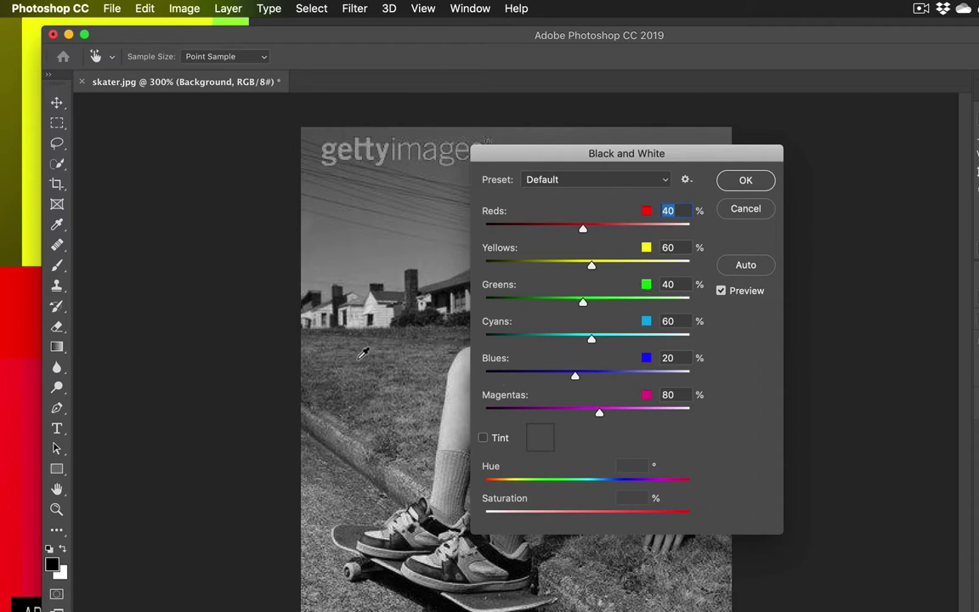
left_click_drag(627, 161, 650, 150)
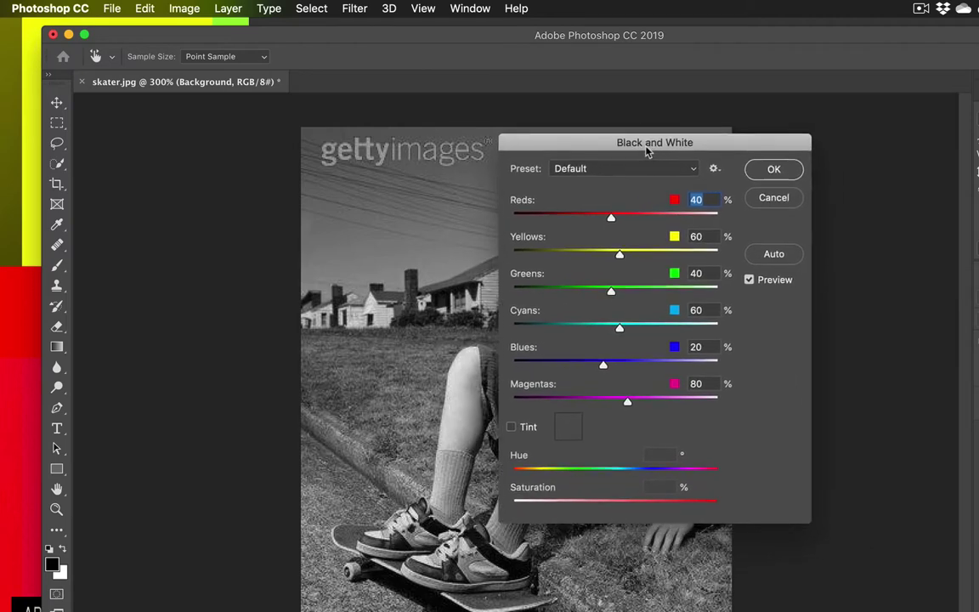
mouse_move(605, 219)
left_mouse_down()
mouse_move(566, 214)
mouse_move(612, 218)
mouse_move(598, 217)
left_mouse_up()
left_click(767, 170)
key("j")
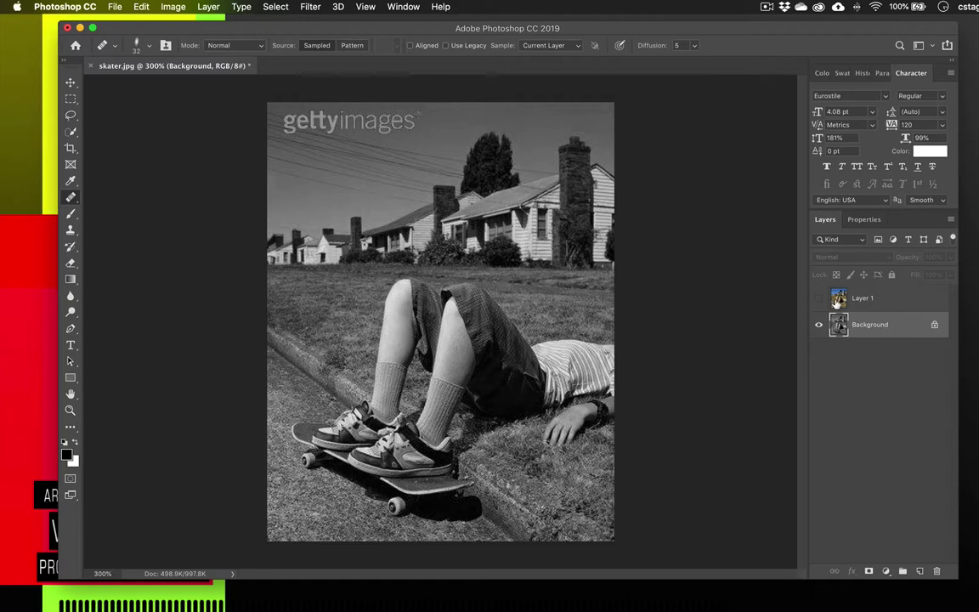
Step: Make Layer 1 visible again and select it as the active layer
left_click(818, 299)
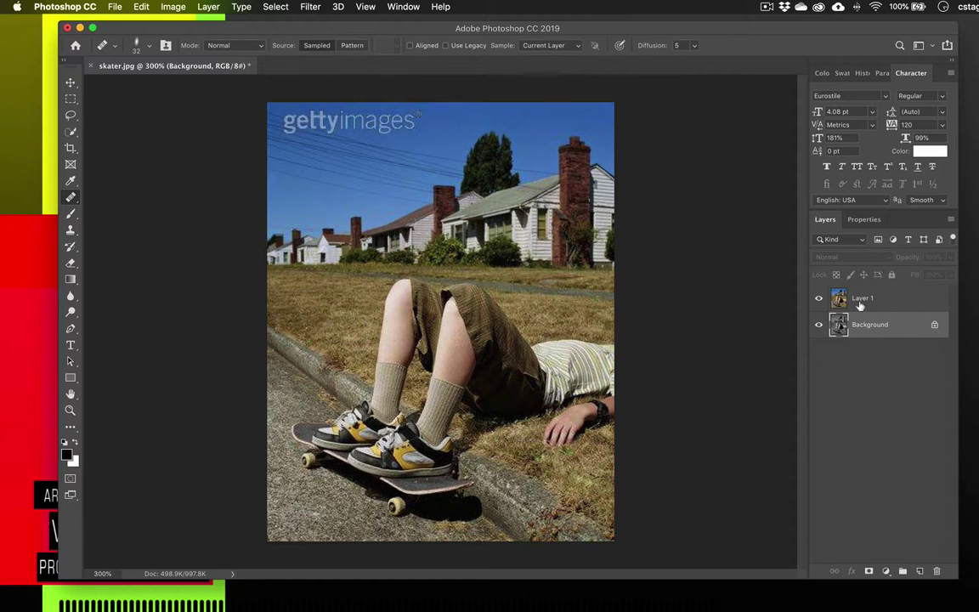
left_click(875, 304)
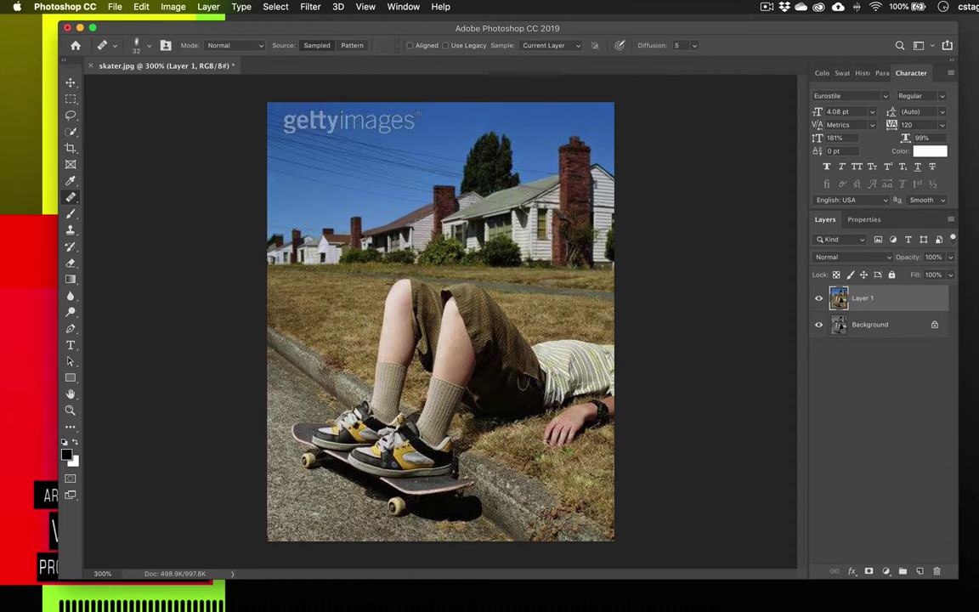
Step: Switch to the Magnetic Lasso Tool from the lasso tools flyout
left_click_drag(216, 28, 174, 26)
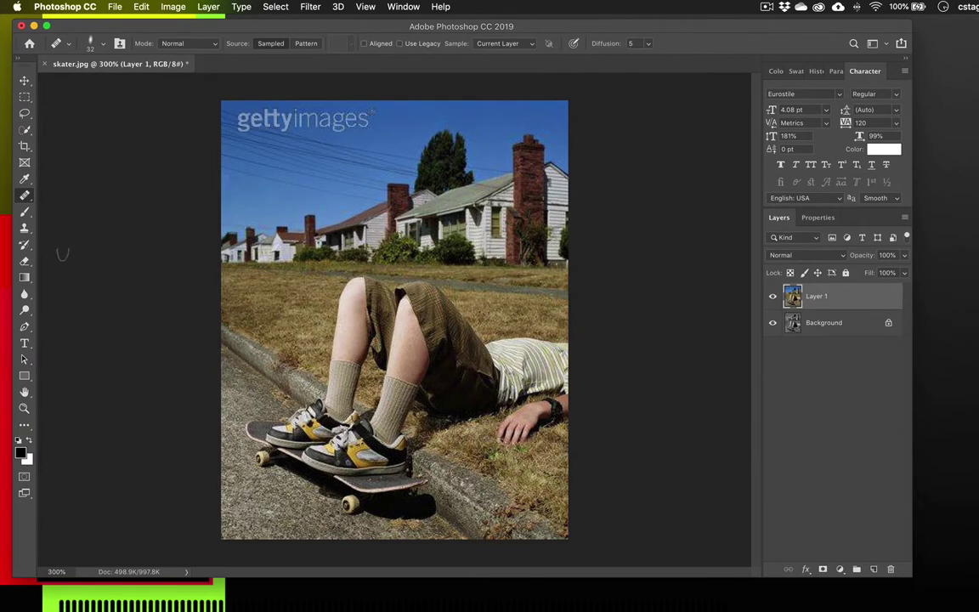
left_click(25, 114)
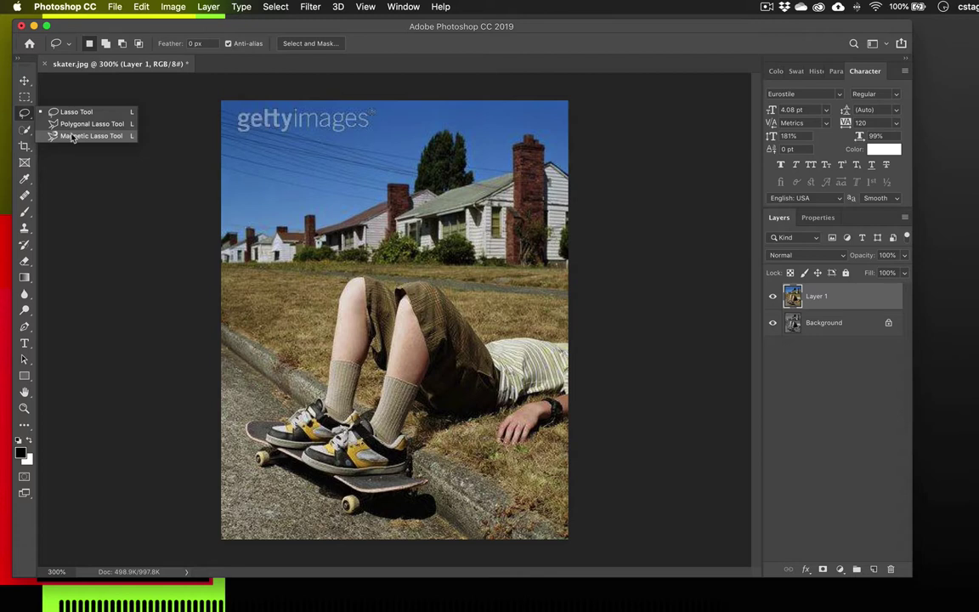
left_click(73, 137)
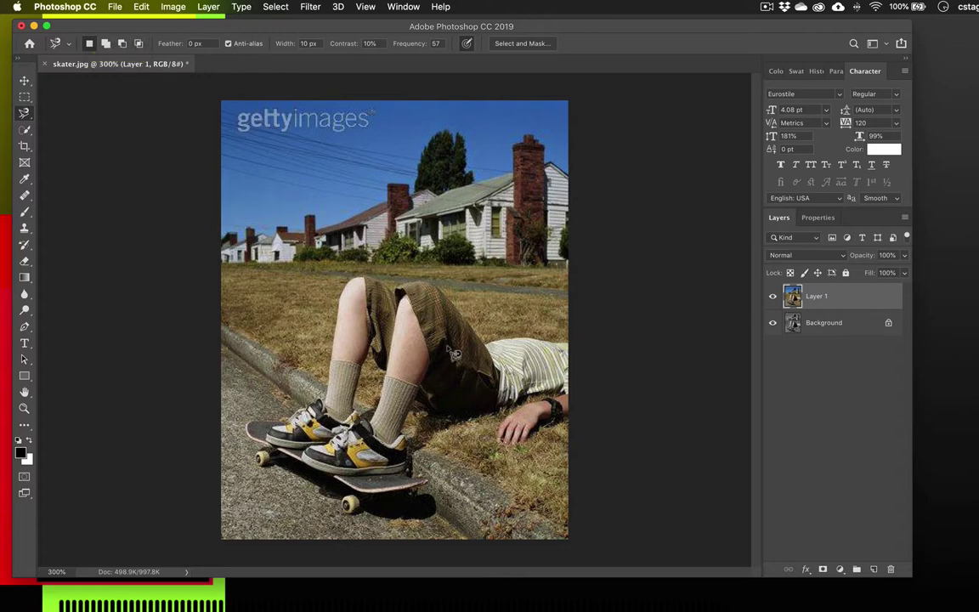
key("super+equal")
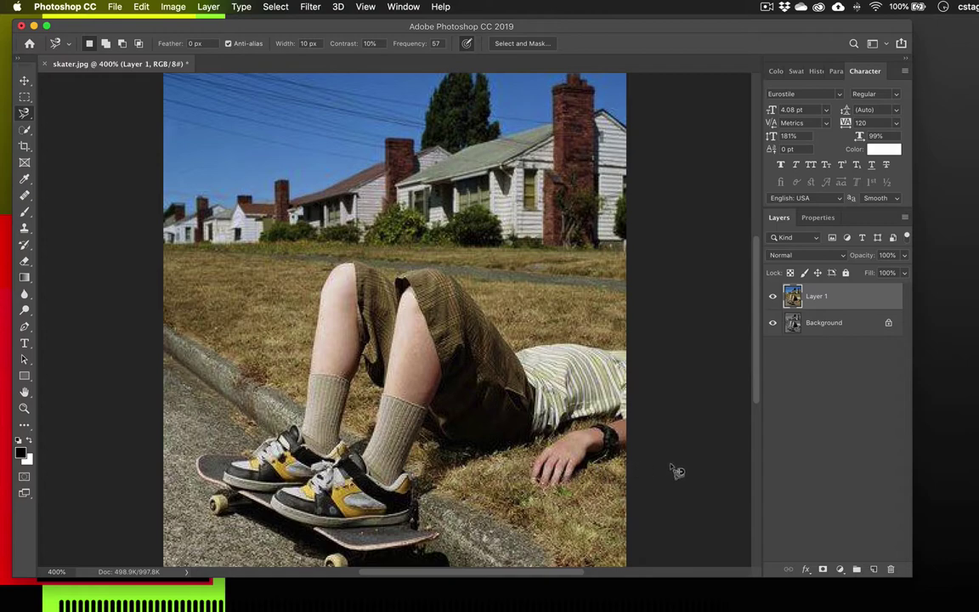
key("super+plus")
key("super+plus")
key("super+plus")
key("super+plus")
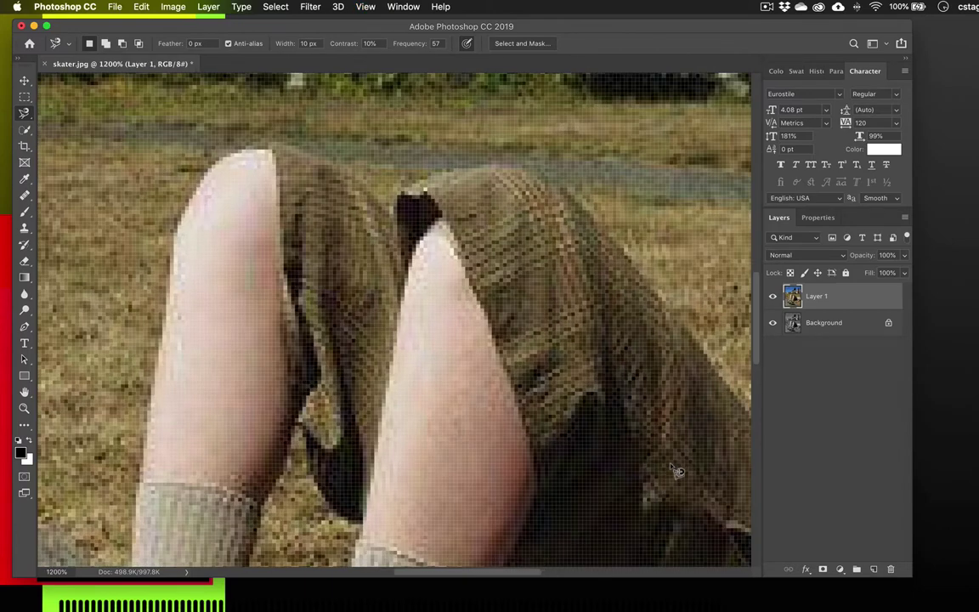
key("super+plus")
mouse_move(590, 455)
left_mouse_down()
mouse_move(317, 227)
mouse_move(272, 240)
mouse_move(187, 167)
left_mouse_up()
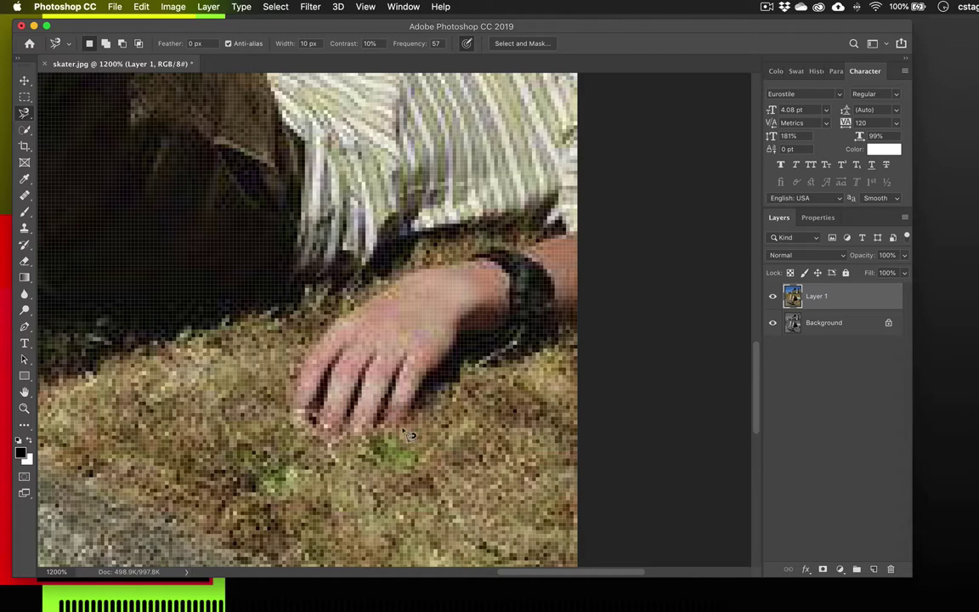
key("super+minus")
key("super+minus")
key("super+minus")
key("super+minus")
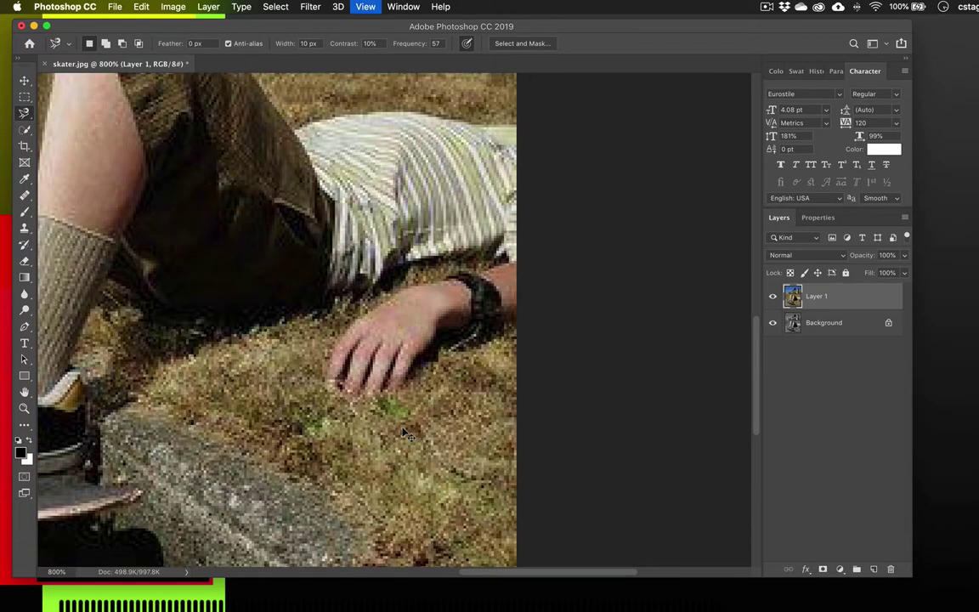
key("super+minus")
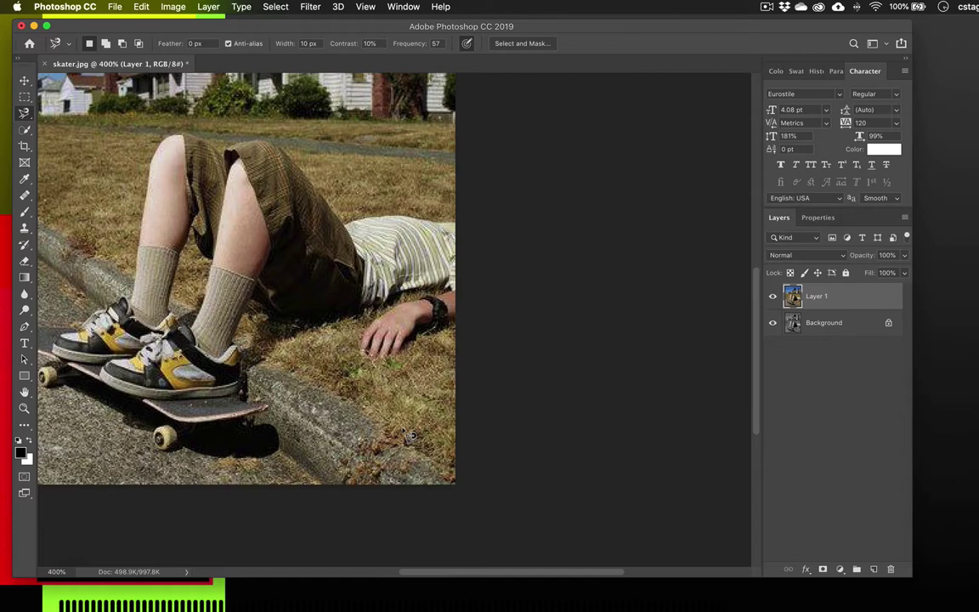
left_click_drag(280, 290, 457, 386)
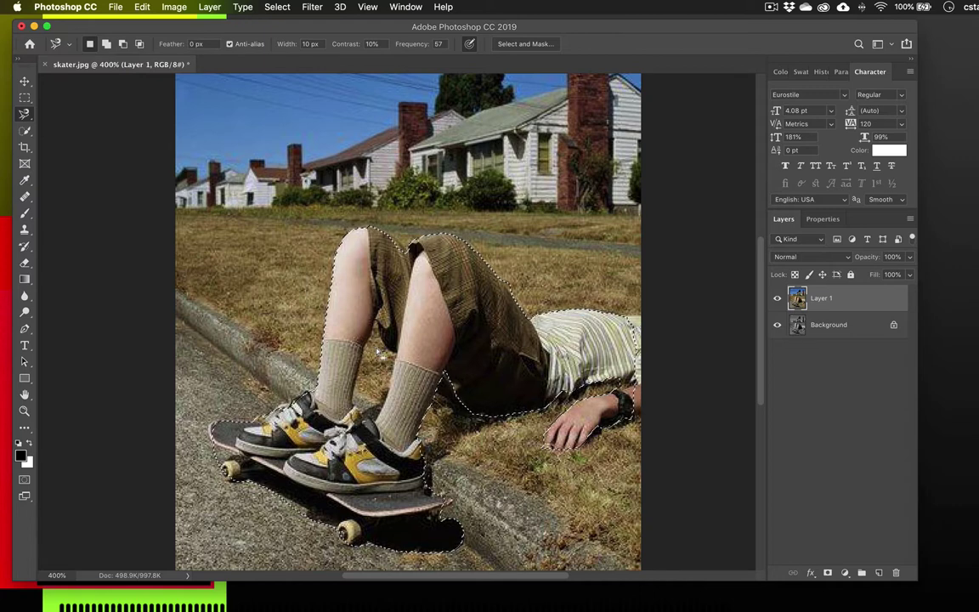
Step: Hold Option to subtract the extra grass and background from the selection
key("alt")
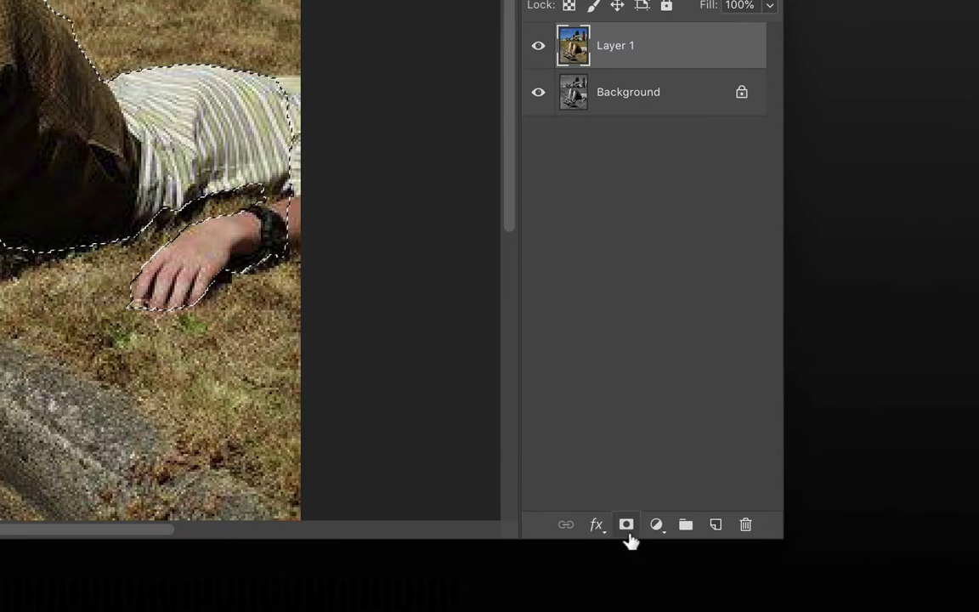
Step: Add a layer mask to Layer 1 from the boy-and-skateboard selection
left_click(627, 532)
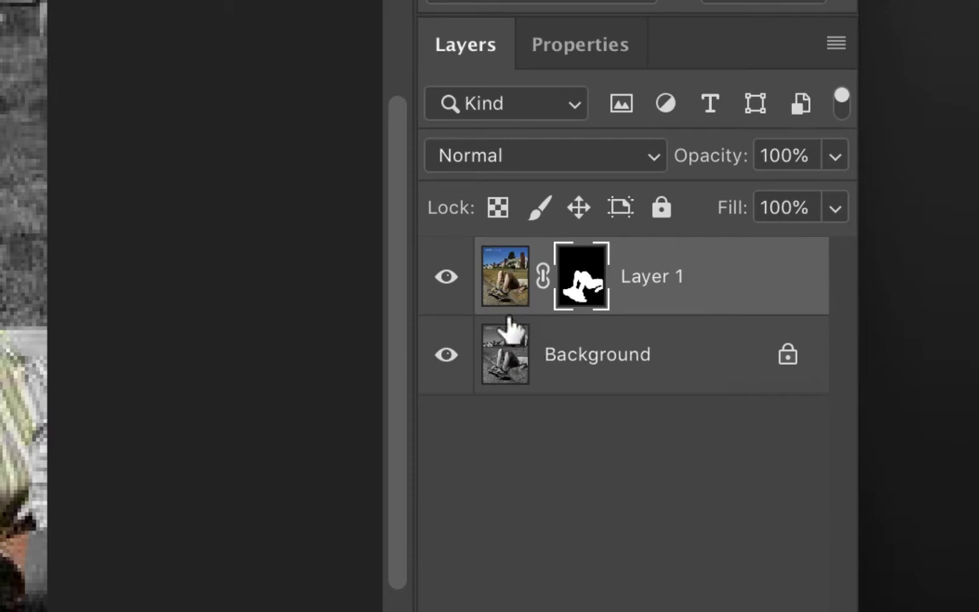
left_click_drag(582, 265, 520, 446)
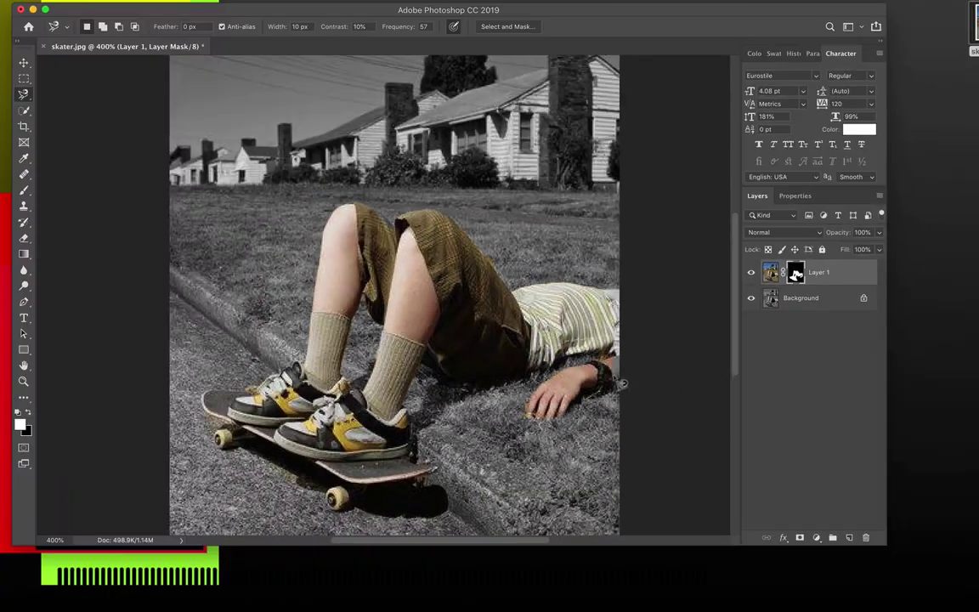
Step: Zoom in to 1200% on the boy's hand resting on the grass
key("super+equal")
key("super+equal")
key("super+equal")
key("super+equal")
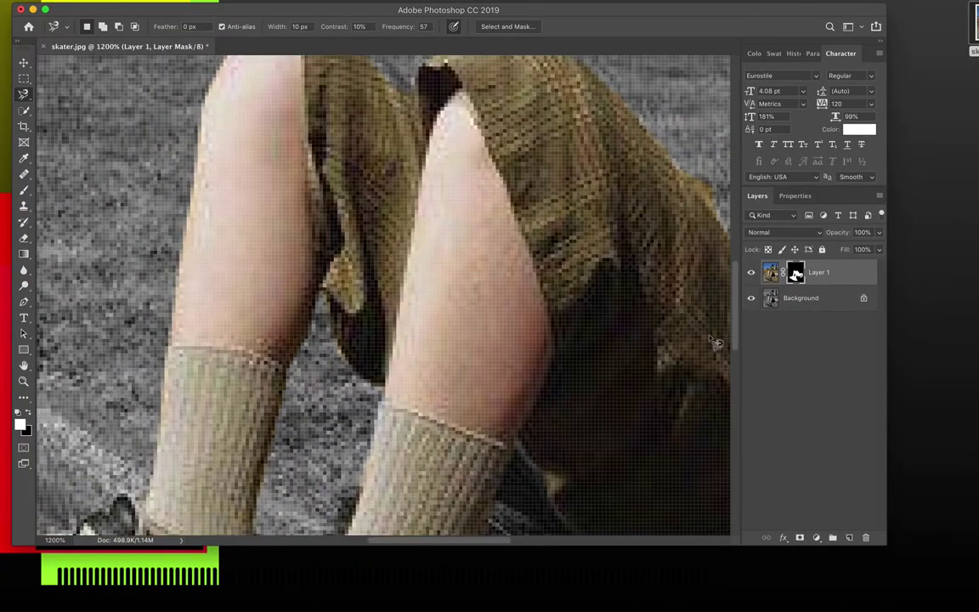
left_click_drag(655, 345, 156, 124)
key("super+equal")
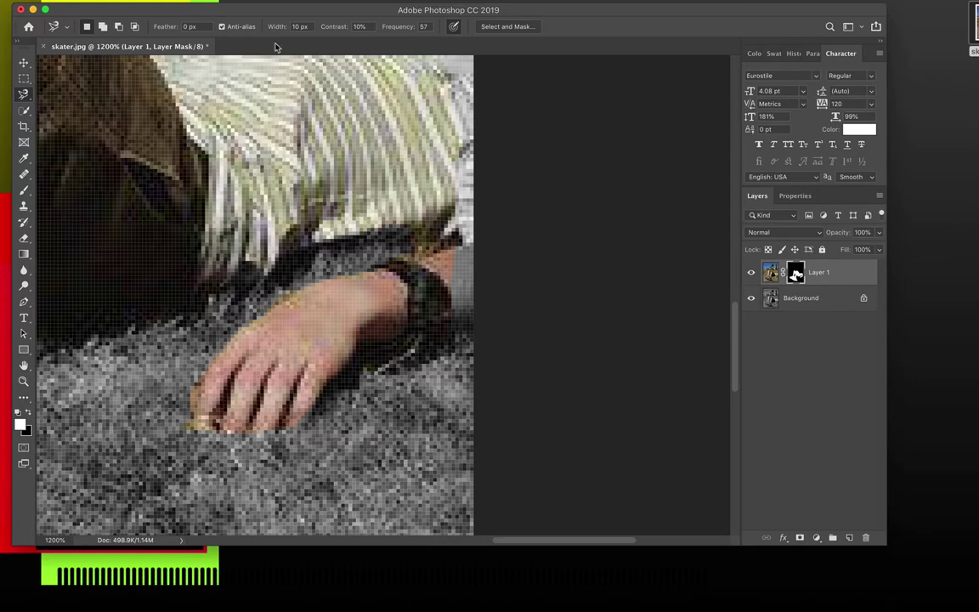
Step: Toggle View > Show > Pixel Grid off, on, and finally off again
left_click(355, 1)
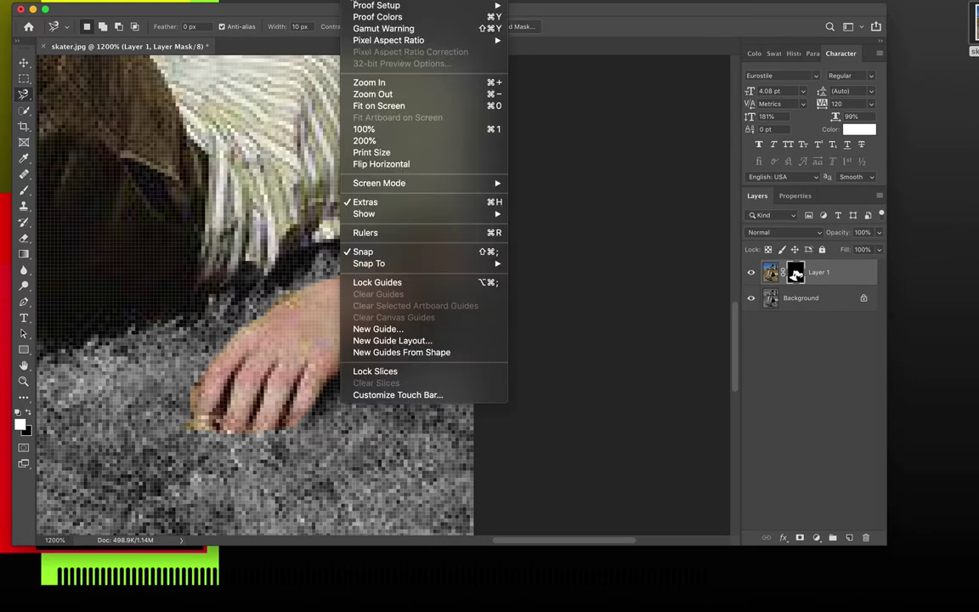
mouse_move(406, 214)
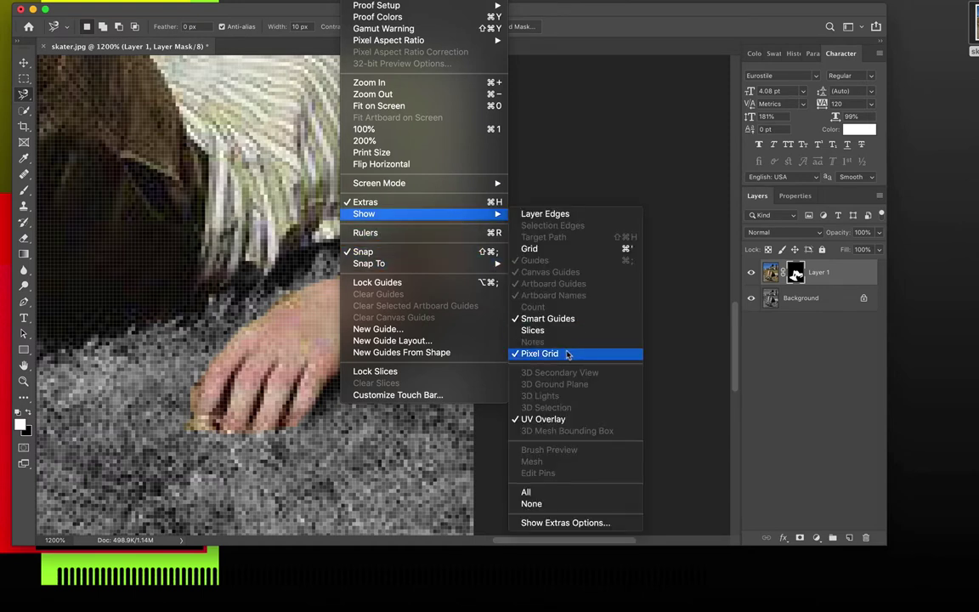
left_click(568, 353)
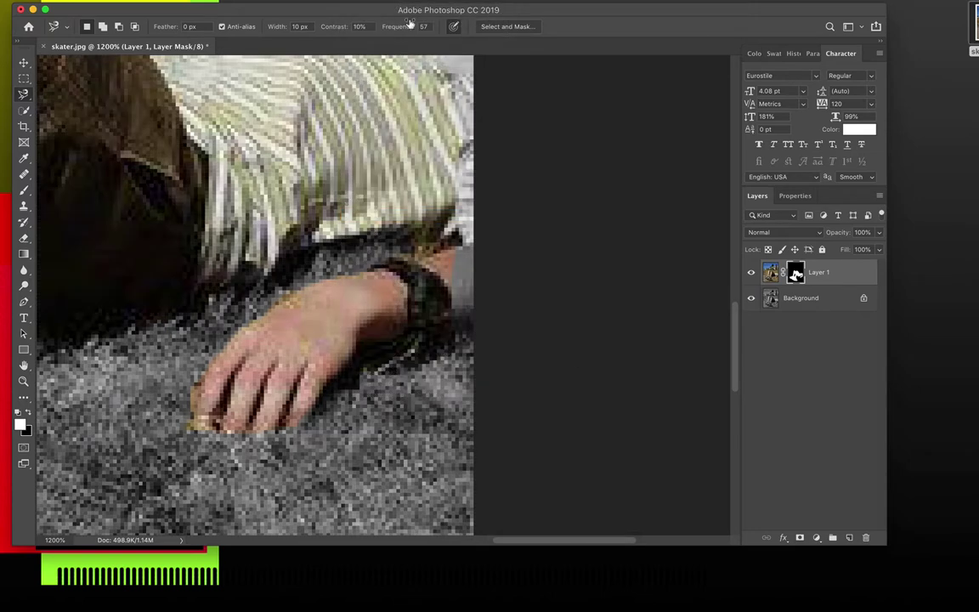
left_click(344, 3)
mouse_move(397, 223)
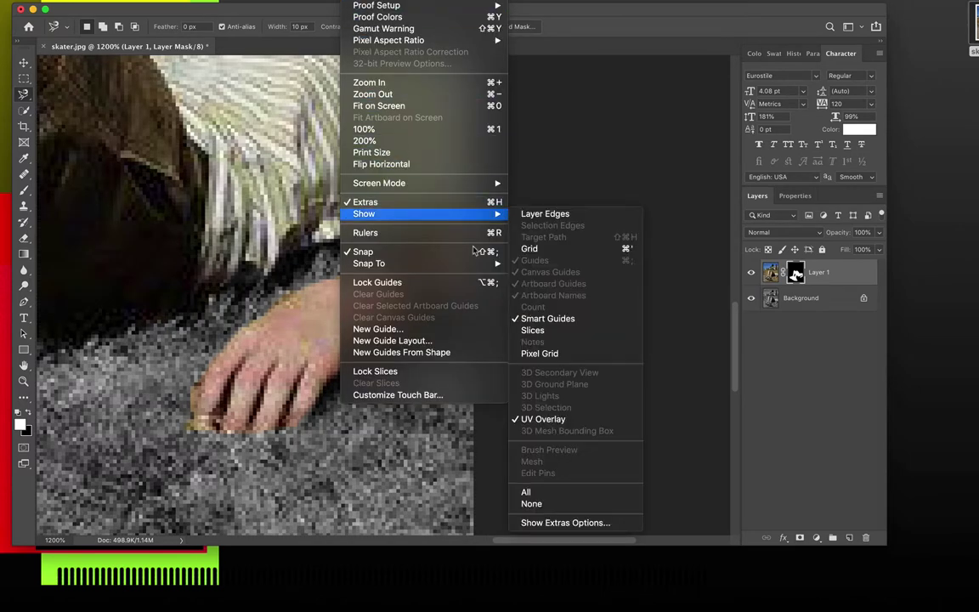
left_click(559, 355)
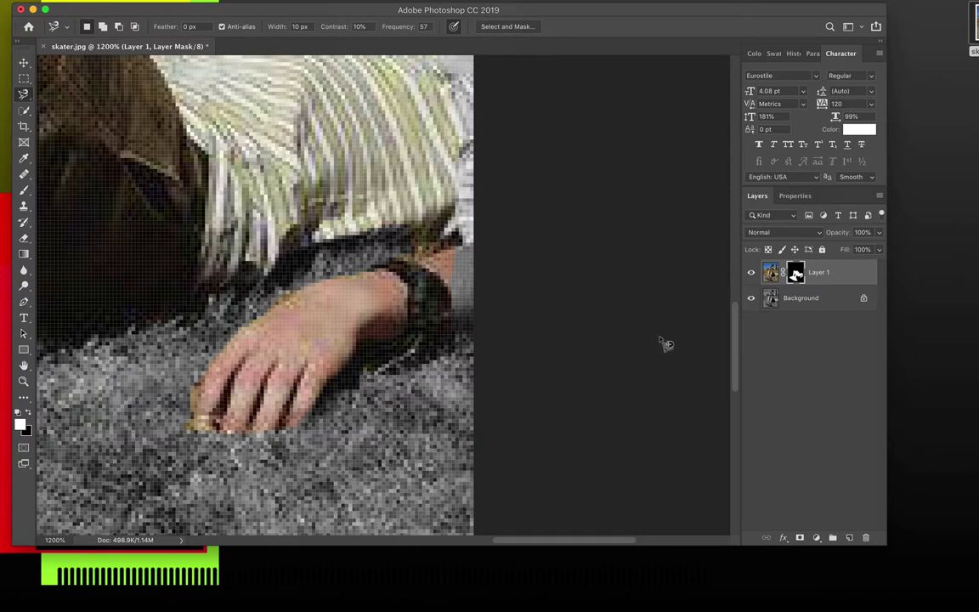
left_click(344, 3)
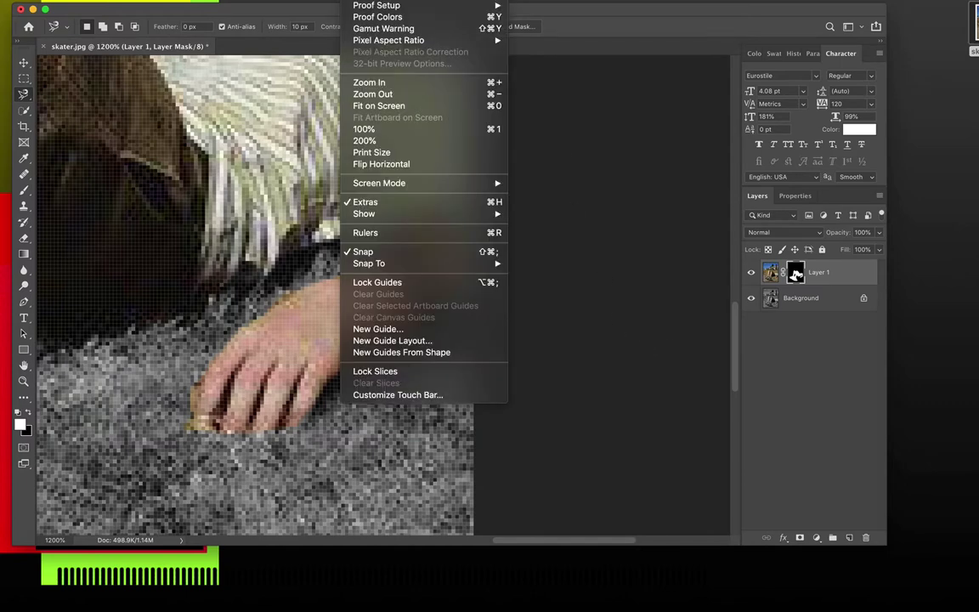
mouse_move(394, 216)
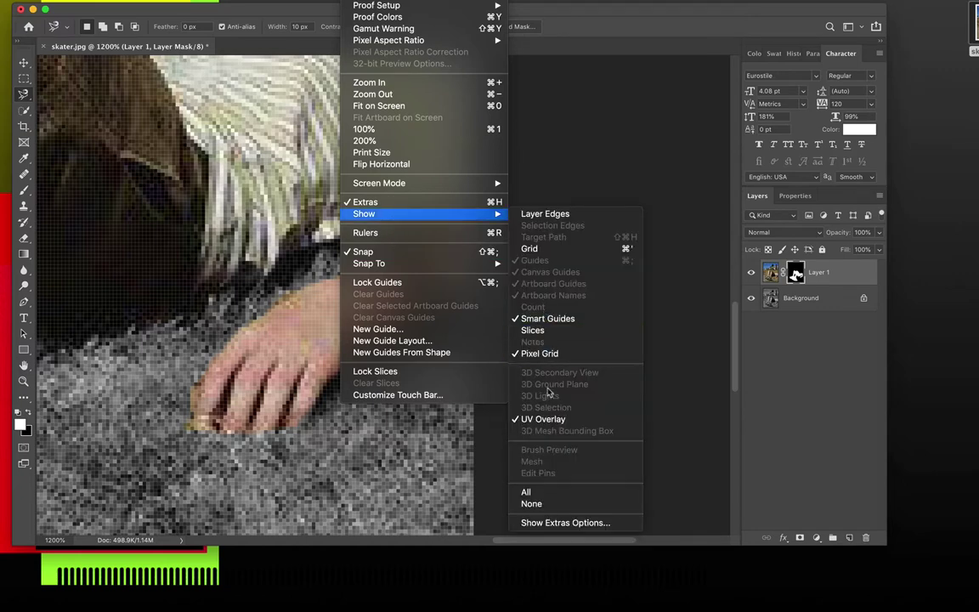
left_click(547, 353)
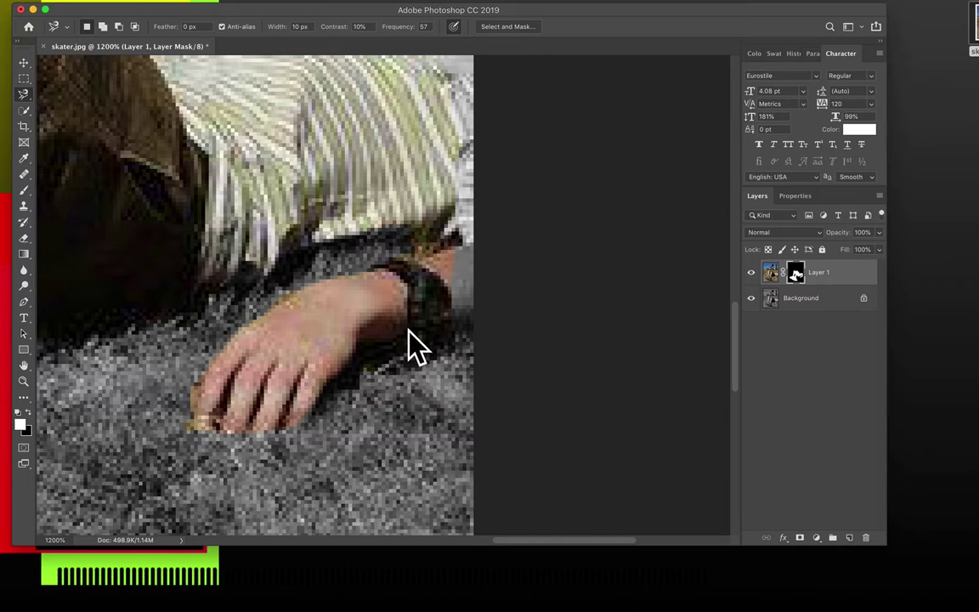
Step: Pick the Brush tool with a 13 px Hard Round tip from General Brushes
left_click(25, 191)
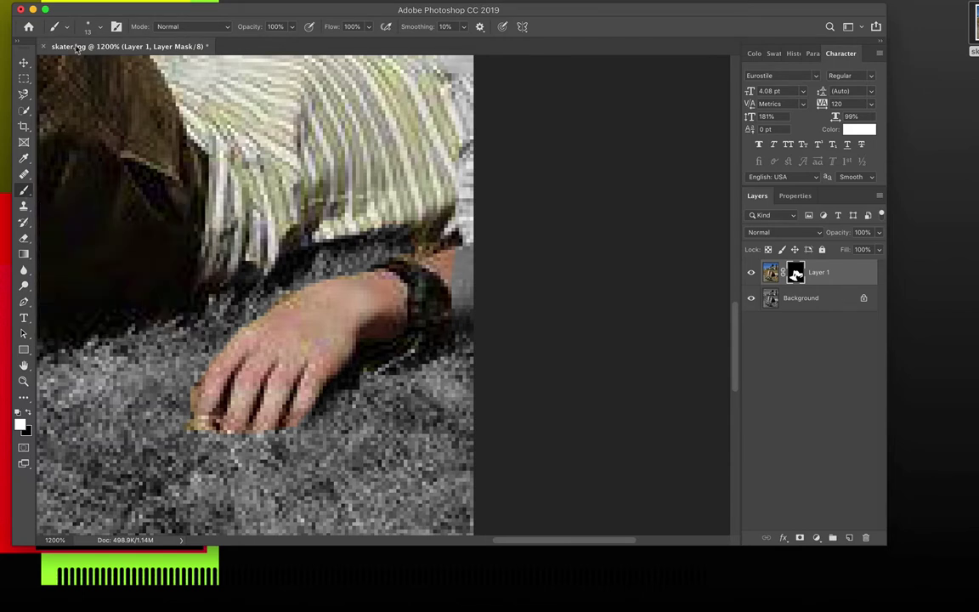
left_click(56, 26)
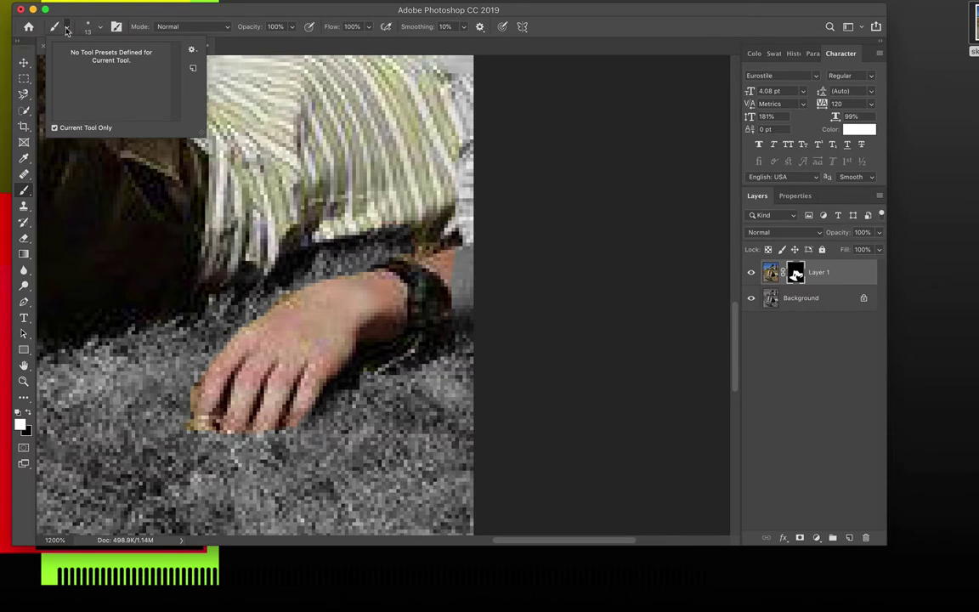
left_click(56, 27)
left_click(56, 27)
left_click(85, 25)
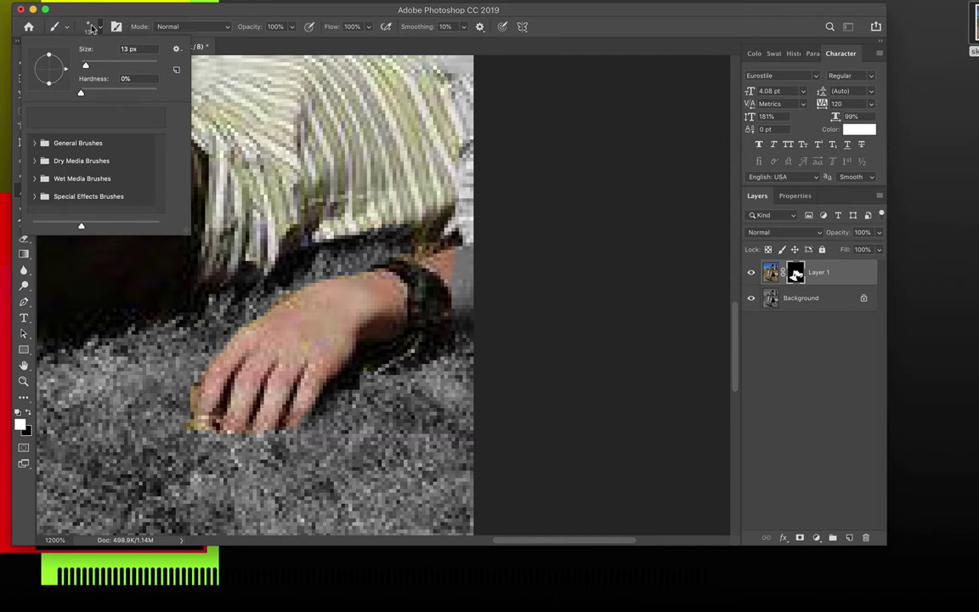
left_click(36, 143)
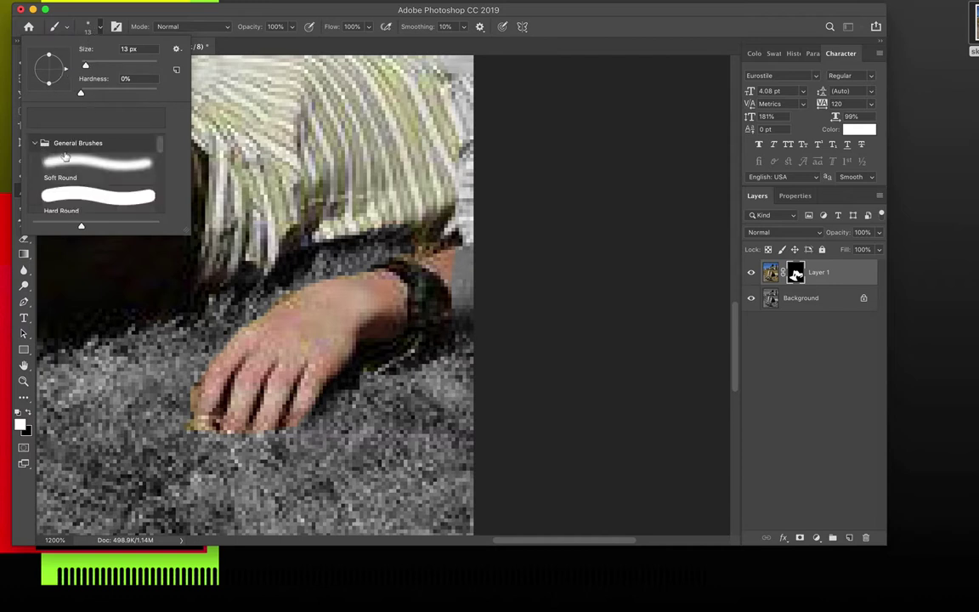
left_click(105, 198)
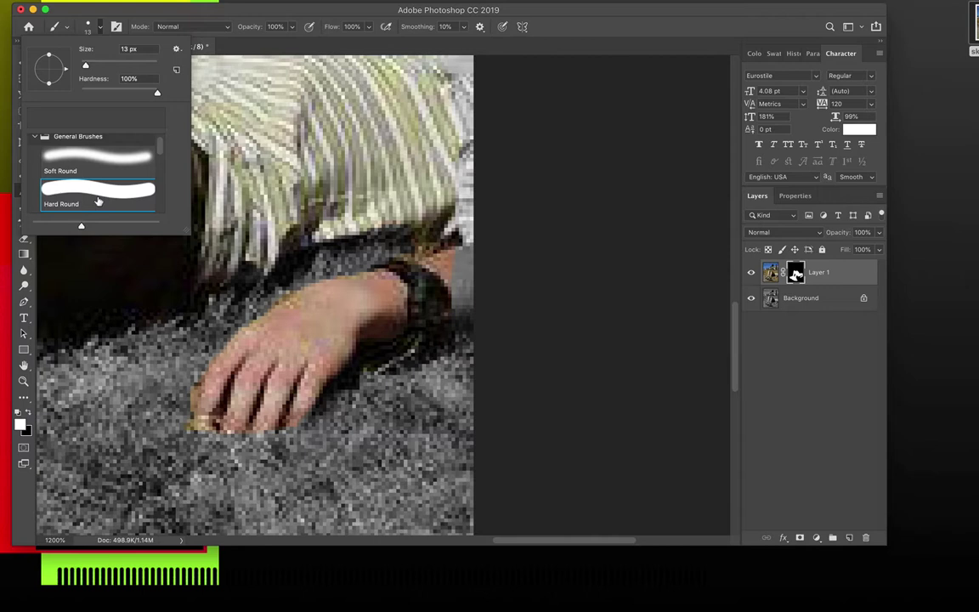
left_click(53, 27)
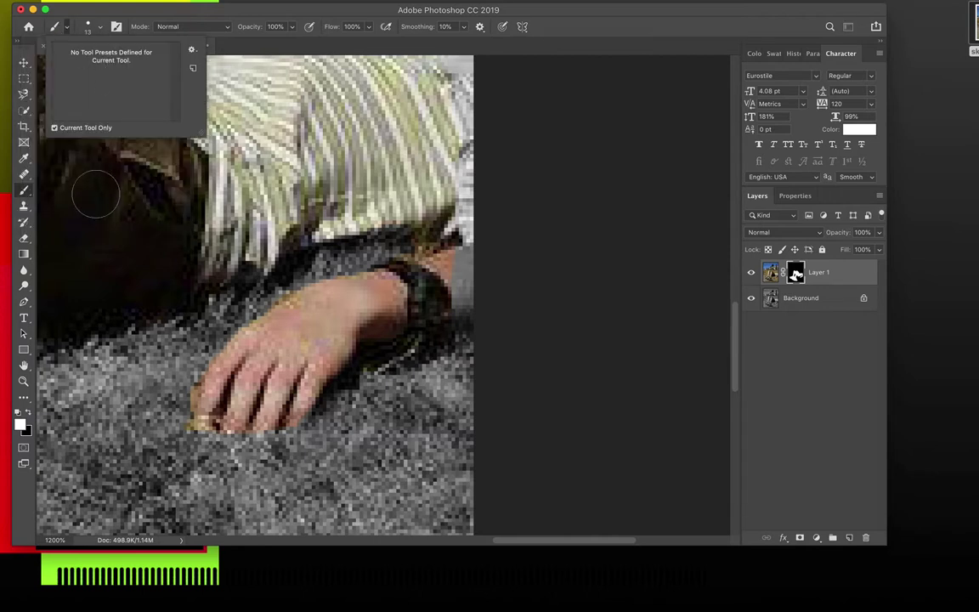
left_click(60, 27)
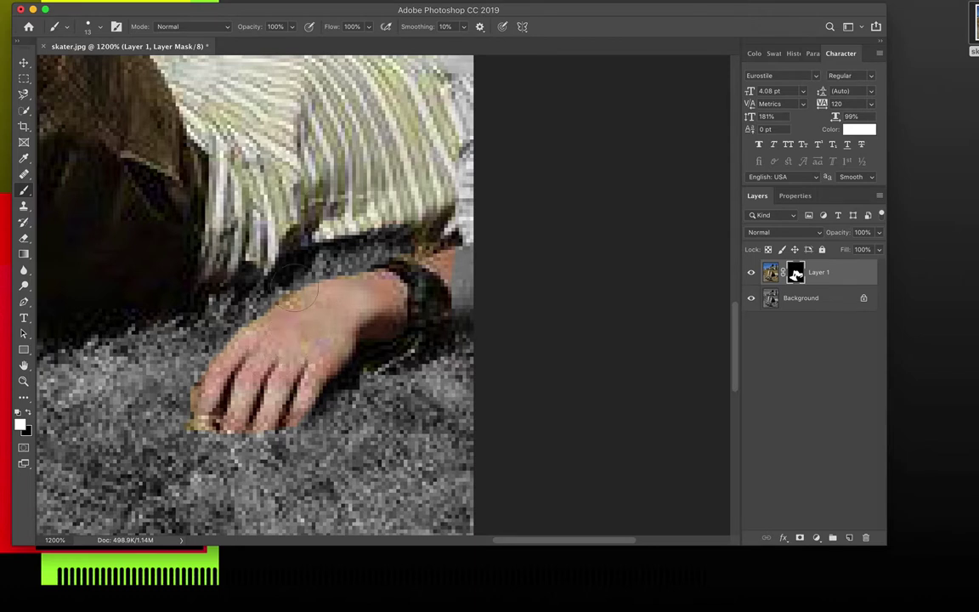
Step: Shrink the brush to 5 px and swap foreground and background colours twice
key("bracketleft")
key("bracketleft")
key("bracketleft")
key("bracketleft")
key("bracketleft")
key("bracketleft")
key("bracketright")
key("bracketright")
key("bracketright")
key("bracketleft")
key("bracketleft")
key("bracketleft")
left_click(28, 413)
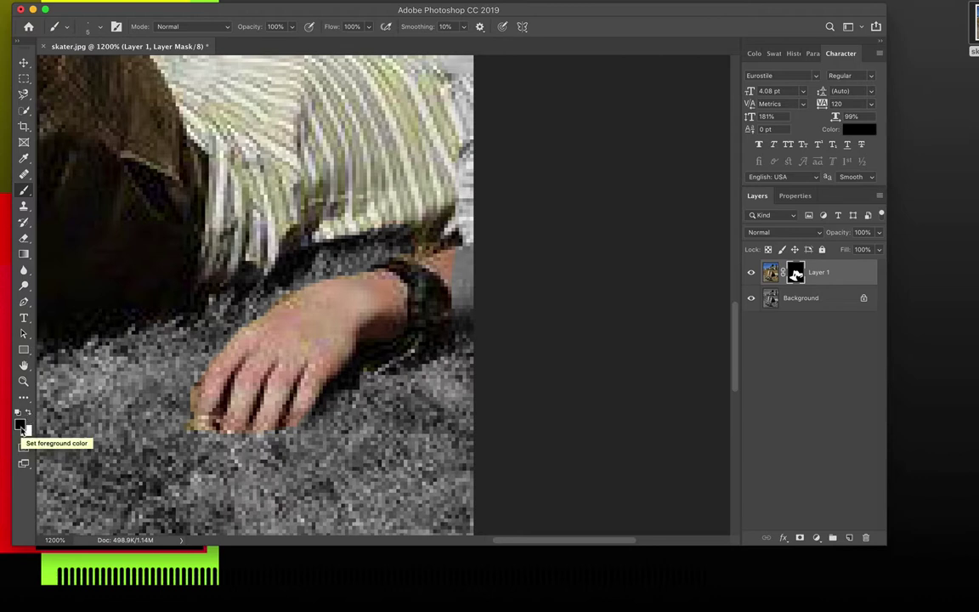
left_click(28, 413)
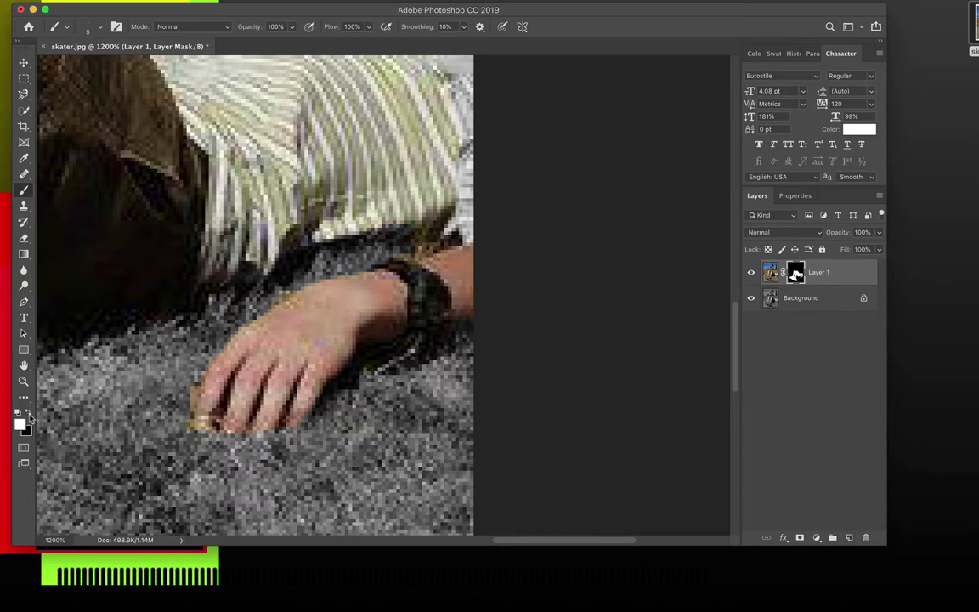
Step: Paint black on Layer 1's mask to hide colour over the fingers and back of the hand
key("x")
left_click_drag(308, 334, 271, 400)
left_click_drag(206, 379, 344, 330)
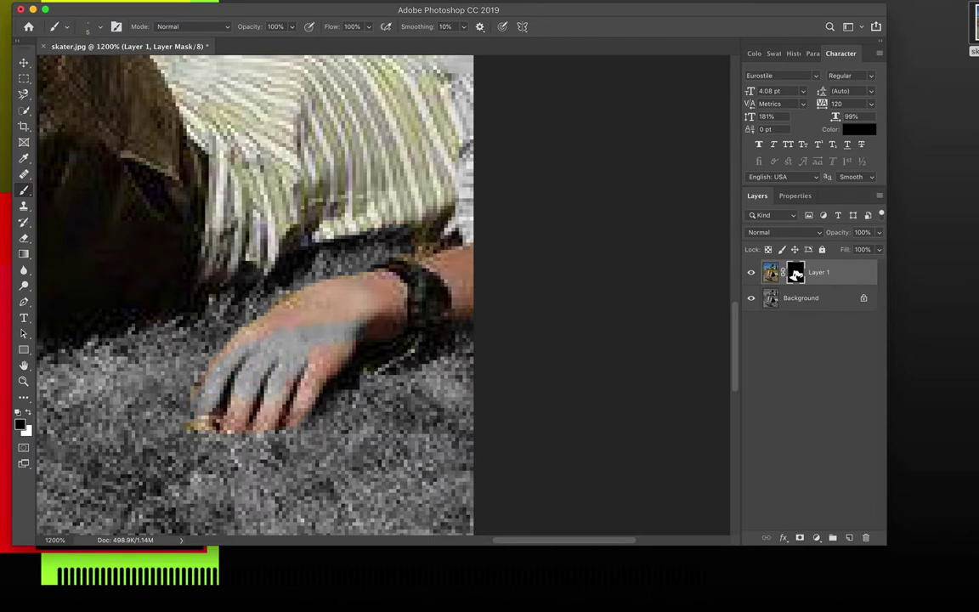
left_click_drag(176, 392, 196, 435)
left_click(28, 413)
key("c")
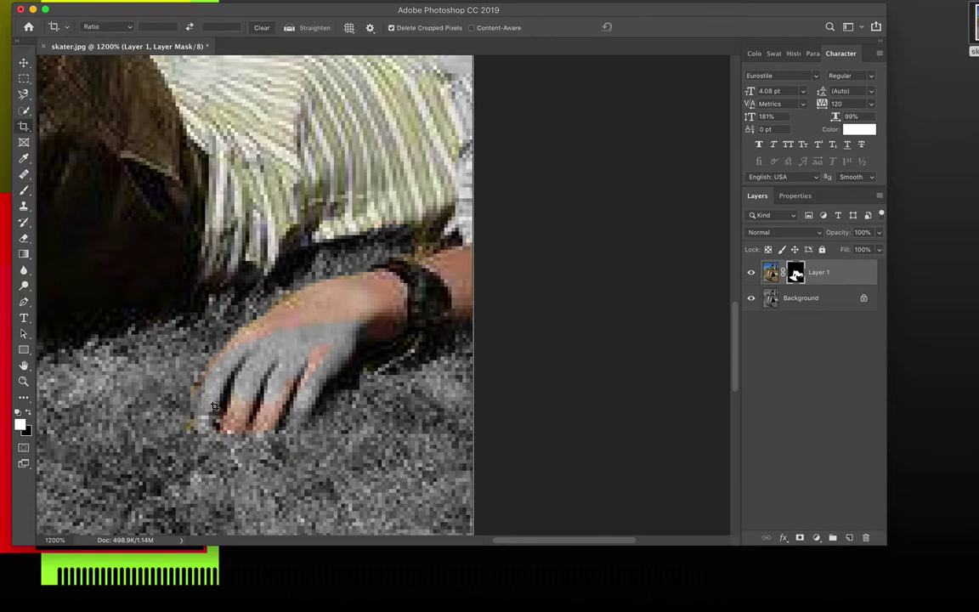
key("x")
Step: Hide a little more on the hand, then paint white to restore the hand's full colour
left_click(23, 188)
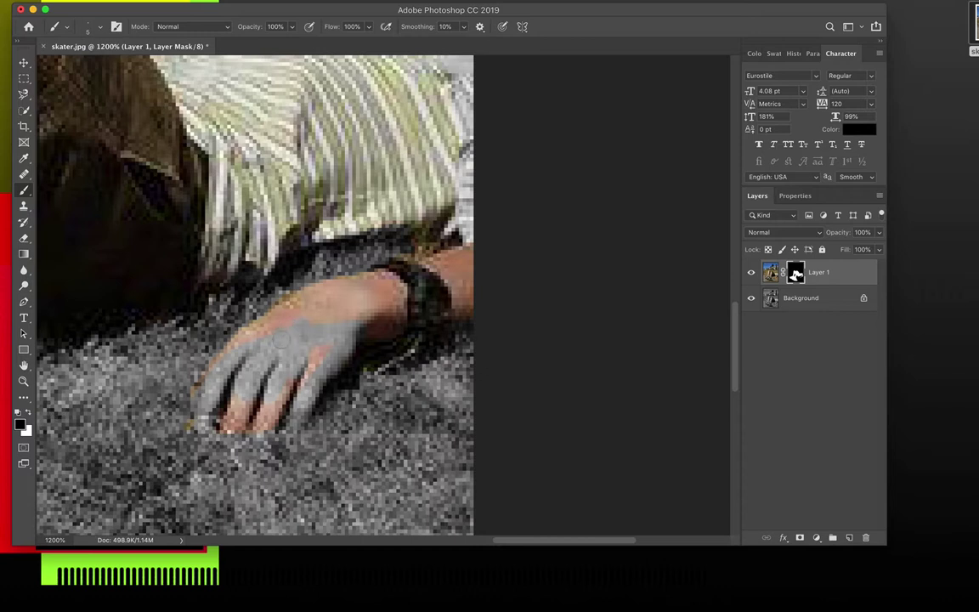
mouse_move(281, 338)
left_mouse_down()
mouse_move(297, 315)
mouse_move(339, 309)
left_mouse_up()
left_click(31, 413)
mouse_move(328, 306)
left_mouse_down()
mouse_move(278, 293)
mouse_move(274, 280)
left_mouse_up()
mouse_move(225, 341)
left_mouse_down()
mouse_move(216, 357)
mouse_move(297, 299)
left_mouse_up()
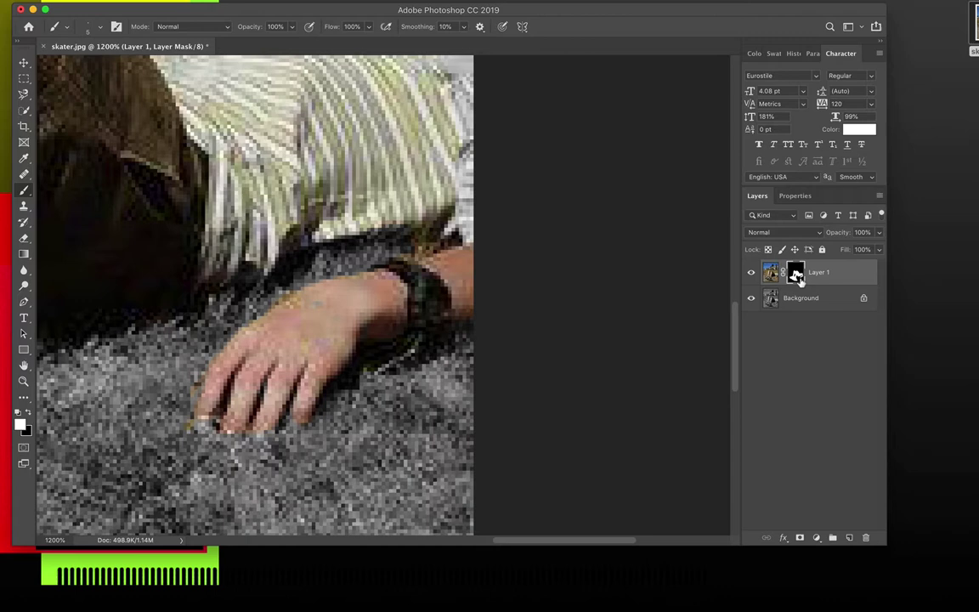
Step: Zoom out to 400% and centre the skater photo to review the colour-over-grayscale result
key("super+minus")
key("super+minus")
key("super+minus")
key("super+minus")
key("super+minus")
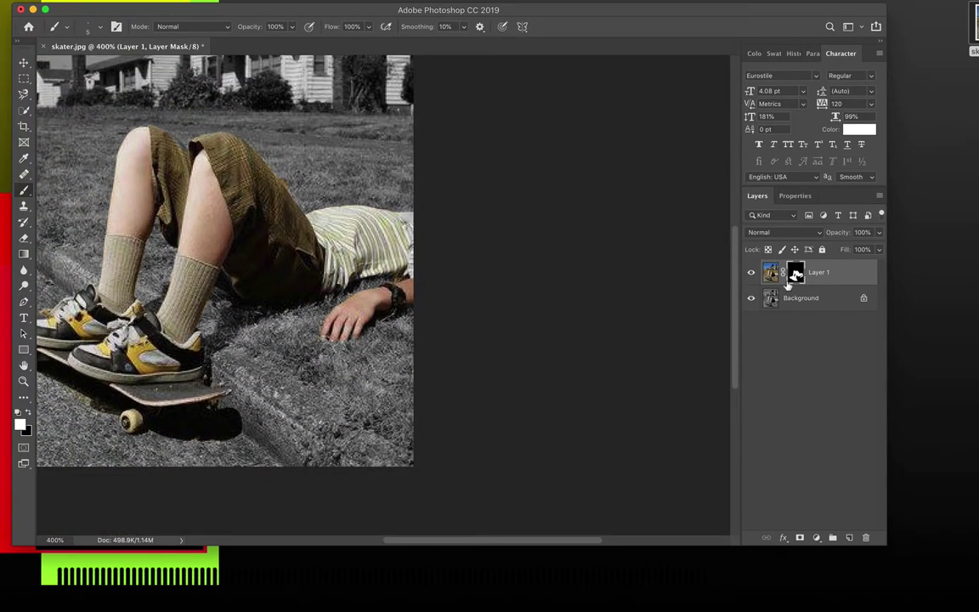
left_click_drag(208, 289, 415, 323)
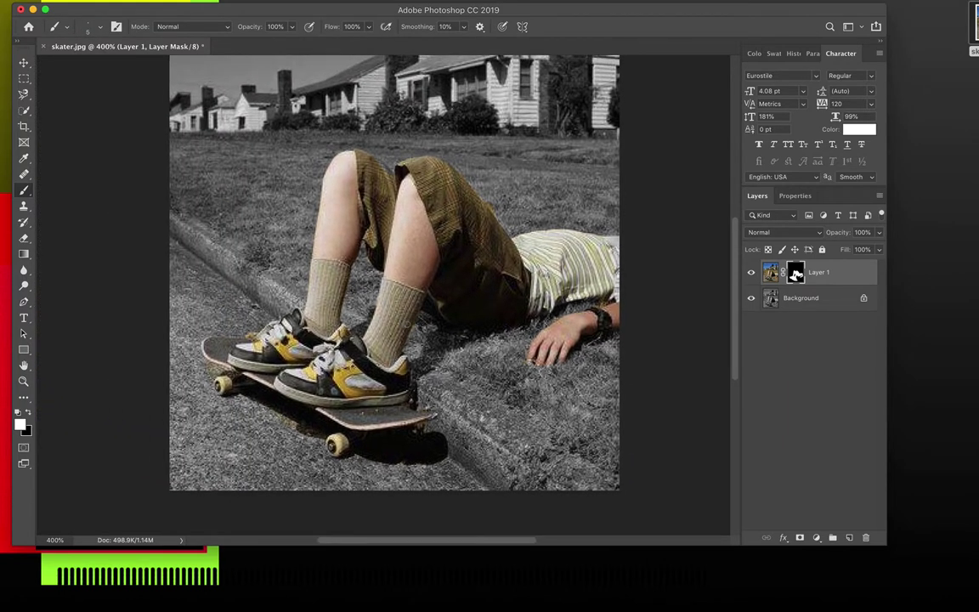